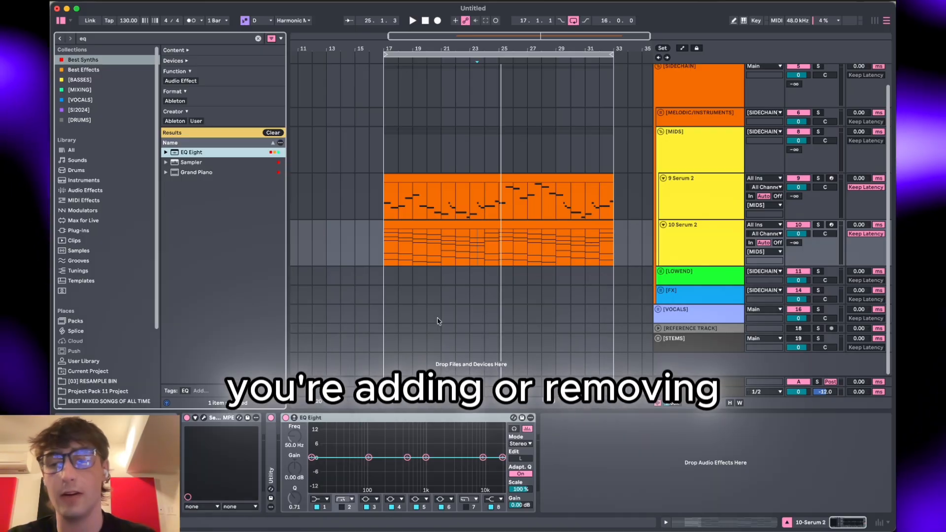
# Step: During playback, move EQ Eight's bell near 470 Hz on the 10 Serum 2 track to 66.7 Hz, and briefly enable the band 7 high cut at 22 kHz
pyautogui.press('space')
pyautogui.moveTo(407, 458); pyautogui.dragTo(358, 457)
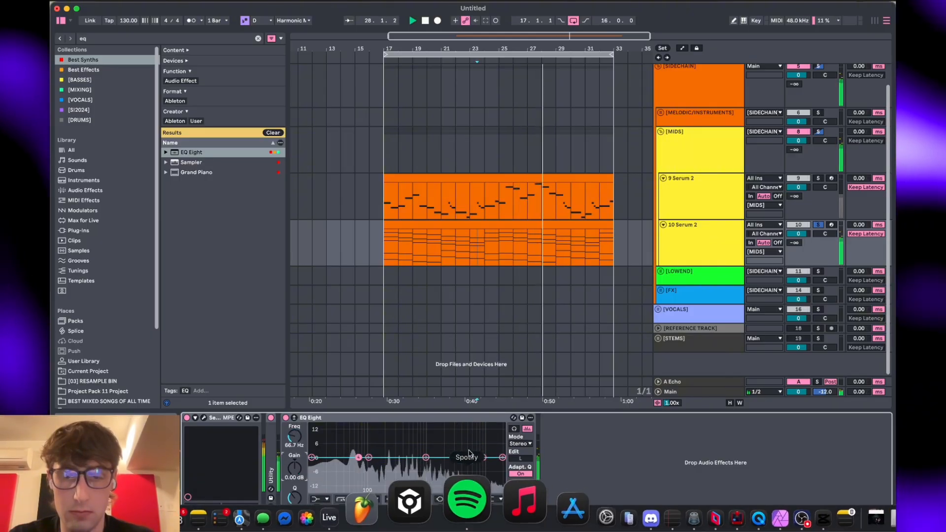
pyautogui.click(466, 507)
pyautogui.moveTo(498, 466)
pyautogui.mouseDown()
pyautogui.moveTo(380, 468)
pyautogui.moveTo(513, 471)
pyautogui.mouseUp()
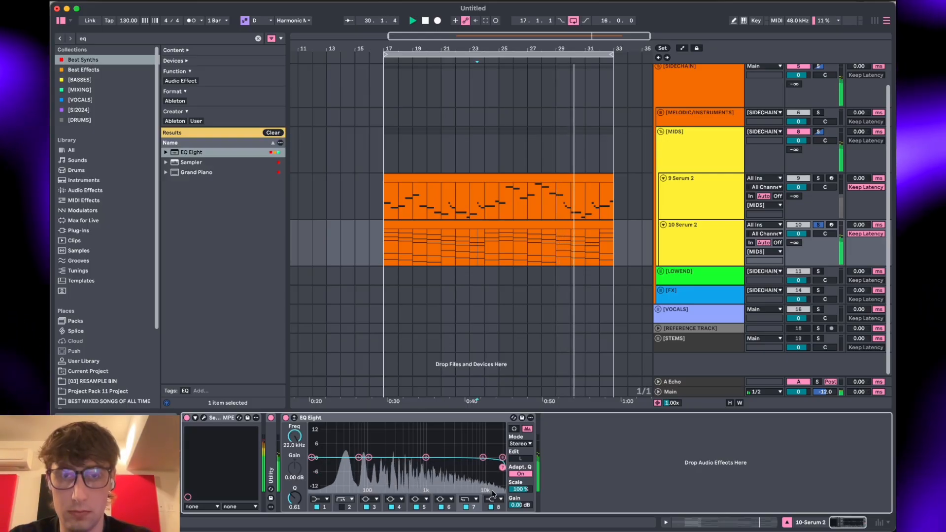
pyautogui.click(467, 507)
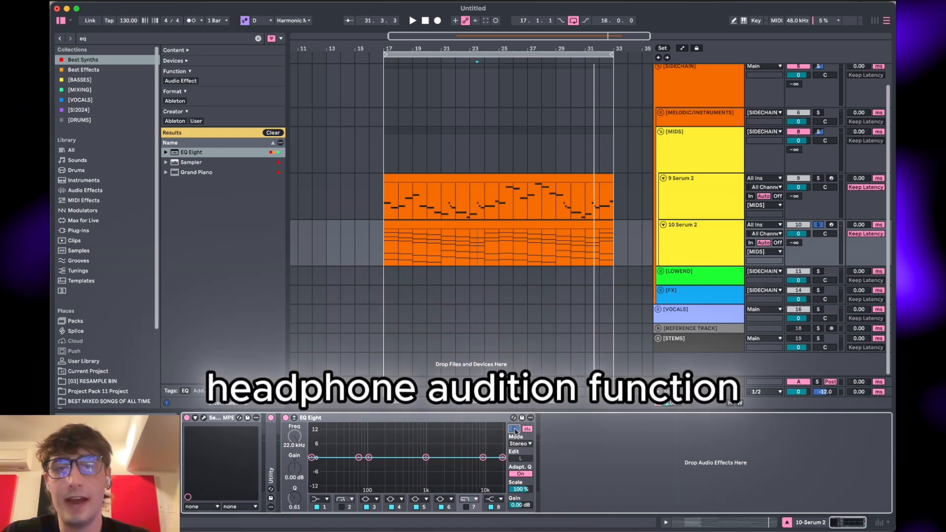
# Step: Turn on EQ Eight's audition mode and sweep the 1 kHz bell to 3.23 kHz while the track plays
pyautogui.click(514, 428)
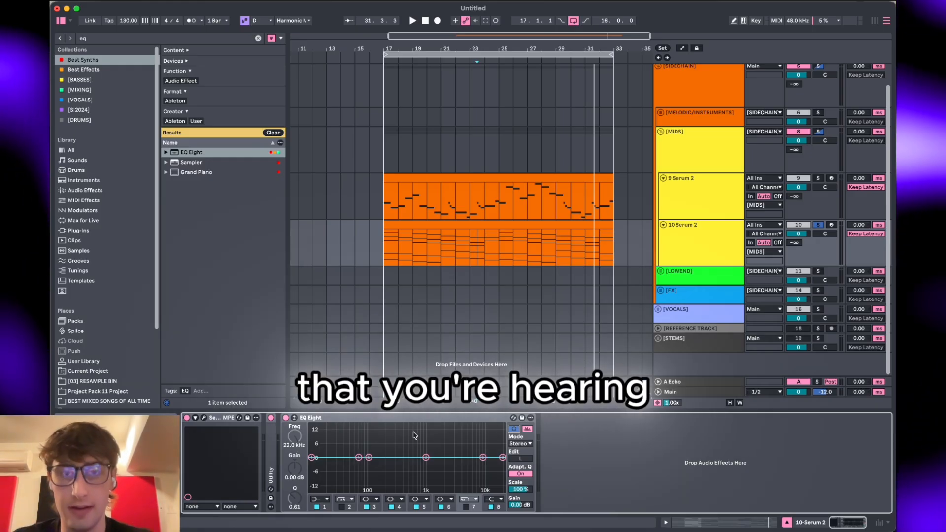
pyautogui.press('space')
pyautogui.moveTo(425, 457); pyautogui.dragTo(454, 457)
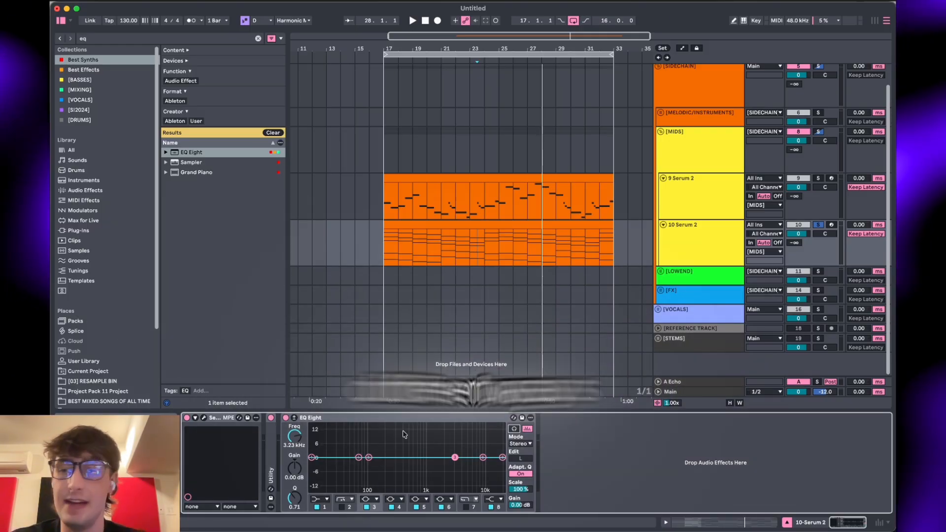
# Step: Enable EQ Eight's band 7 high cut at about 60 Hz to isolate the sub range for listening
pyautogui.click(466, 507)
pyautogui.moveTo(502, 467); pyautogui.dragTo(356, 468)
pyautogui.press('space')
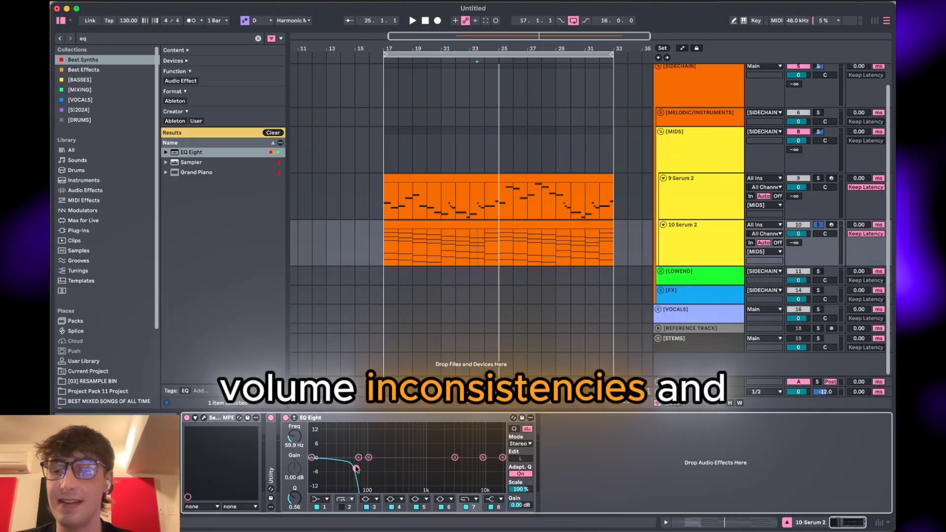
# Step: Raise the band 7 high cut into the low mids and enable a band 2 low cut at about 56 Hz to isolate the bass range
pyautogui.moveTo(356, 469); pyautogui.dragTo(368, 467)
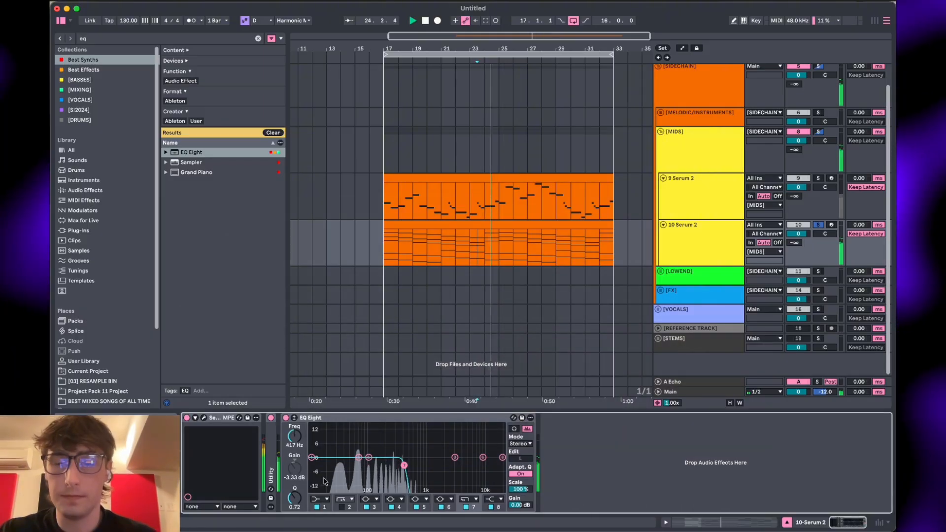
pyautogui.click(342, 507)
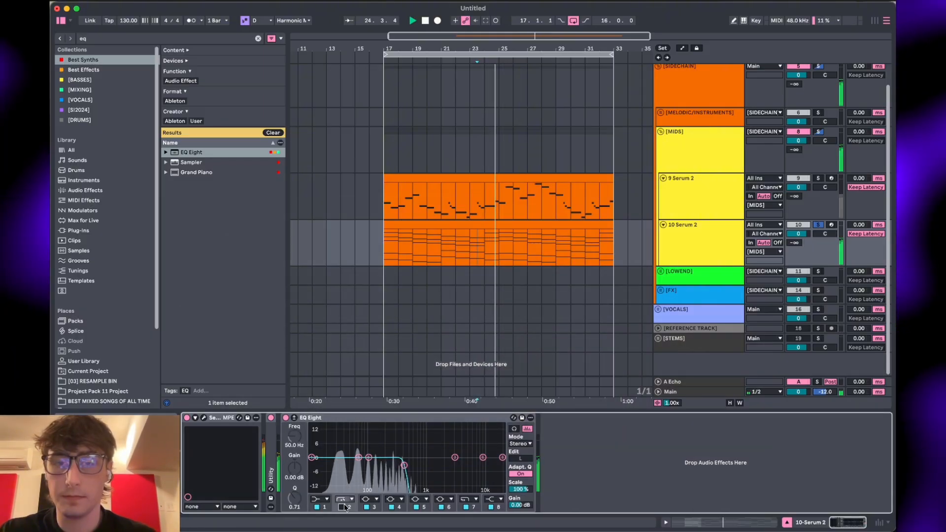
pyautogui.moveTo(350, 476)
pyautogui.mouseDown()
pyautogui.moveTo(404, 466)
pyautogui.moveTo(355, 466)
pyautogui.mouseUp()
pyautogui.press('space')
pyautogui.press('space')
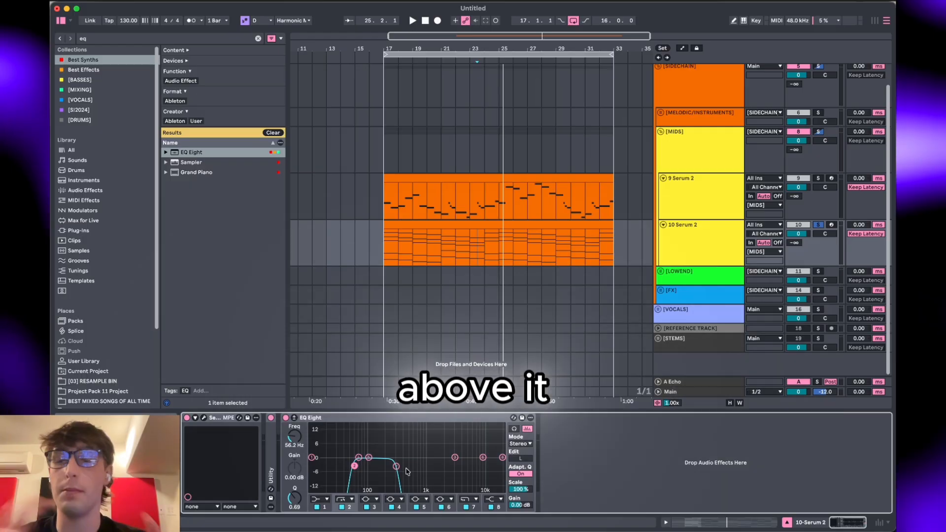
# Step: Step the isolated range up through the mids, raising the band 7 high cut past 774 Hz and the band 2 low cut to about 1.04 kHz
pyautogui.moveTo(396, 466); pyautogui.dragTo(419, 466)
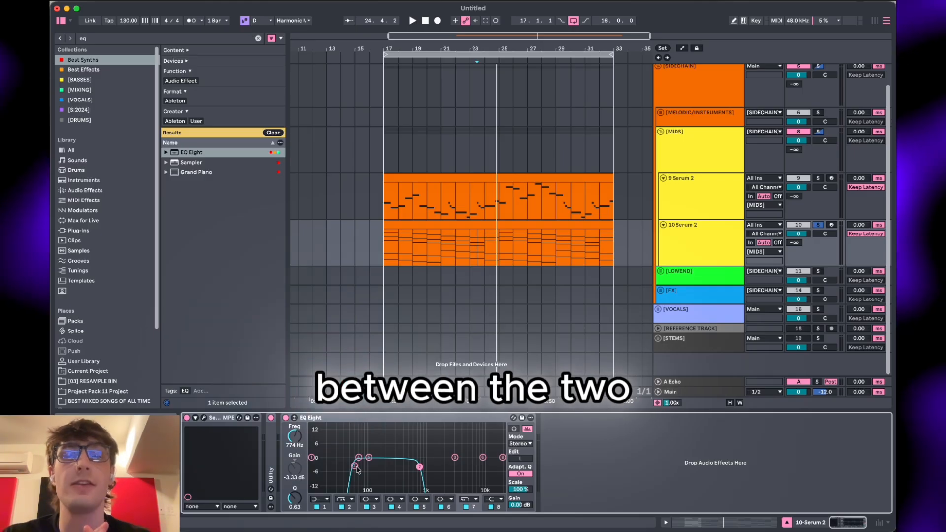
pyautogui.moveTo(419, 467); pyautogui.dragTo(433, 470)
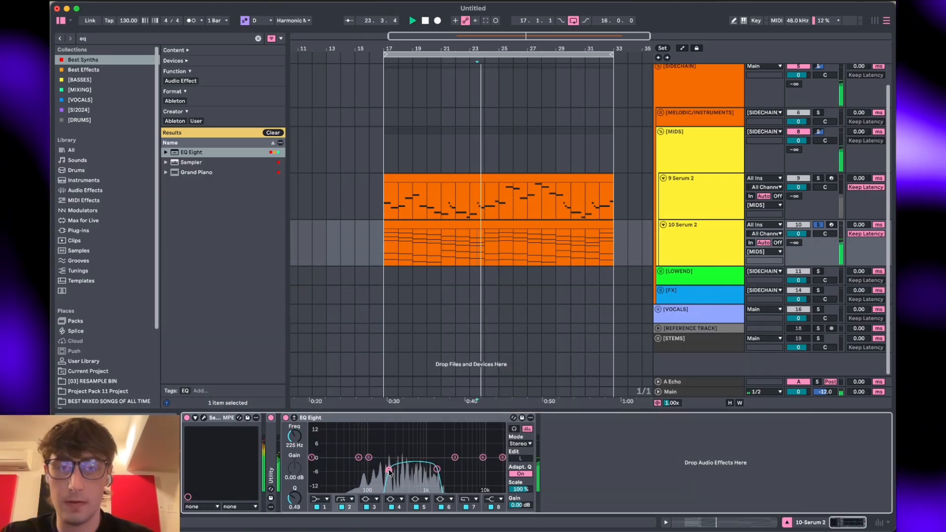
pyautogui.moveTo(439, 471); pyautogui.dragTo(443, 473)
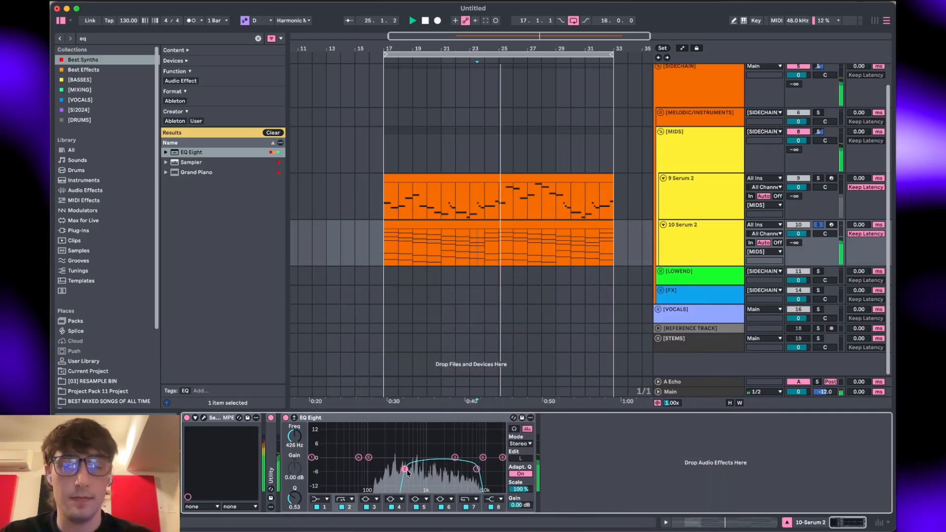
pyautogui.moveTo(381, 471); pyautogui.dragTo(428, 471)
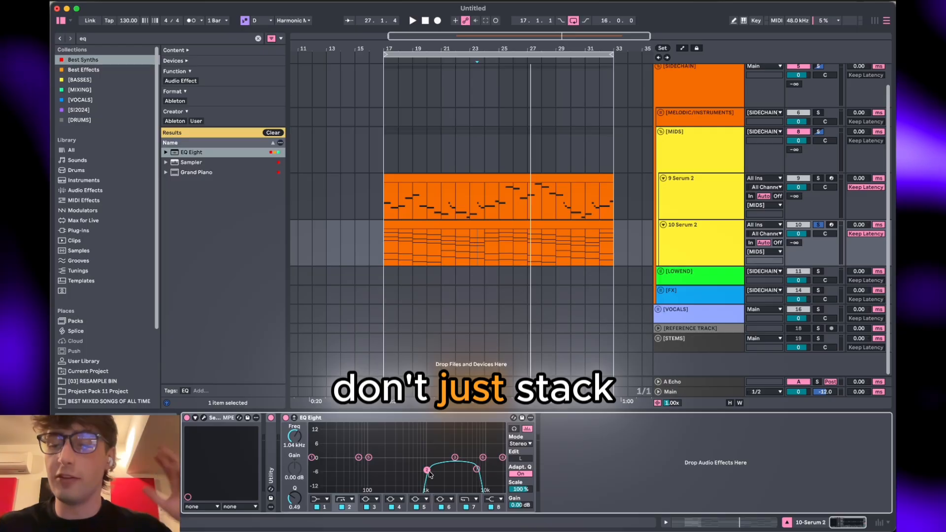
# Step: Play the track with the band 2 low cut moved to 3.59 kHz and the band 7 high cut to 12.1 kHz
pyautogui.press('space')
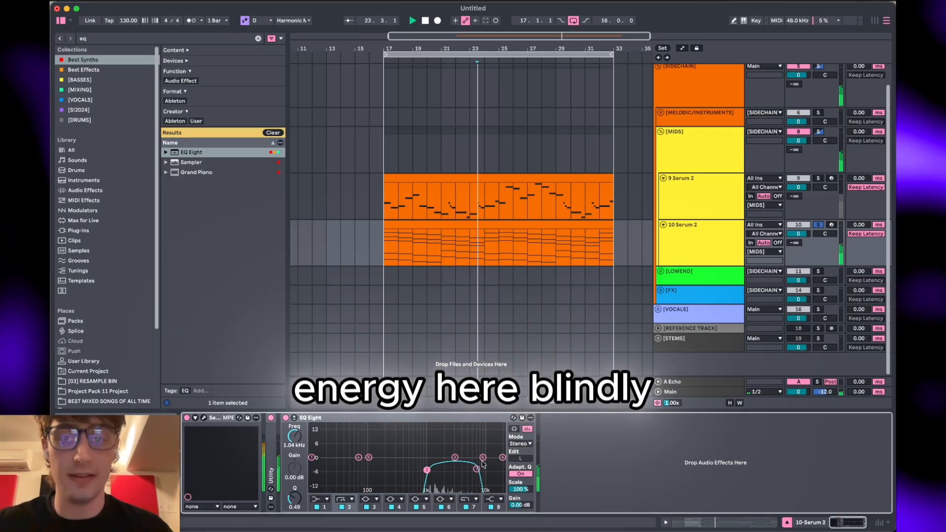
pyautogui.moveTo(429, 472); pyautogui.dragTo(487, 466)
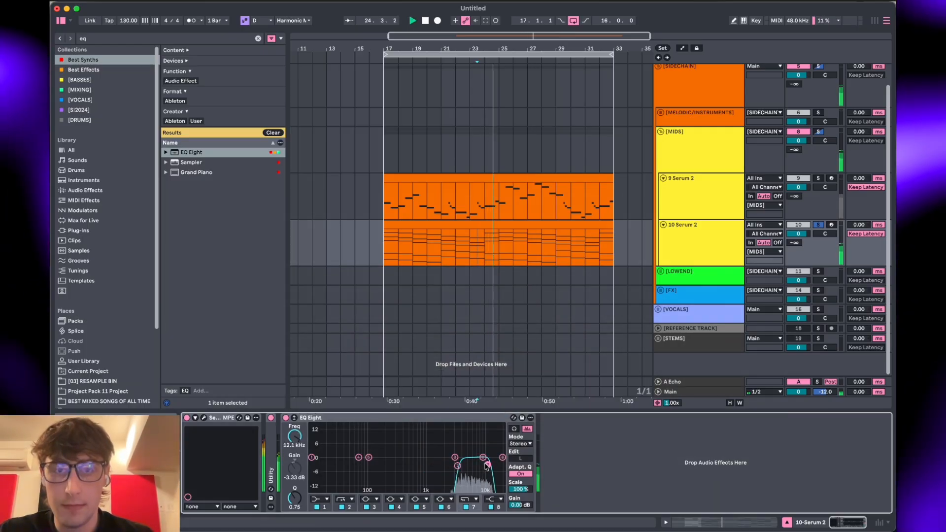
pyautogui.press('space')
# Step: Isolate the air frequencies by raising the band 2 low cut to just below 10 kHz and the band 7 high cut to 22 kHz, listening to the result
pyautogui.click(457, 467)
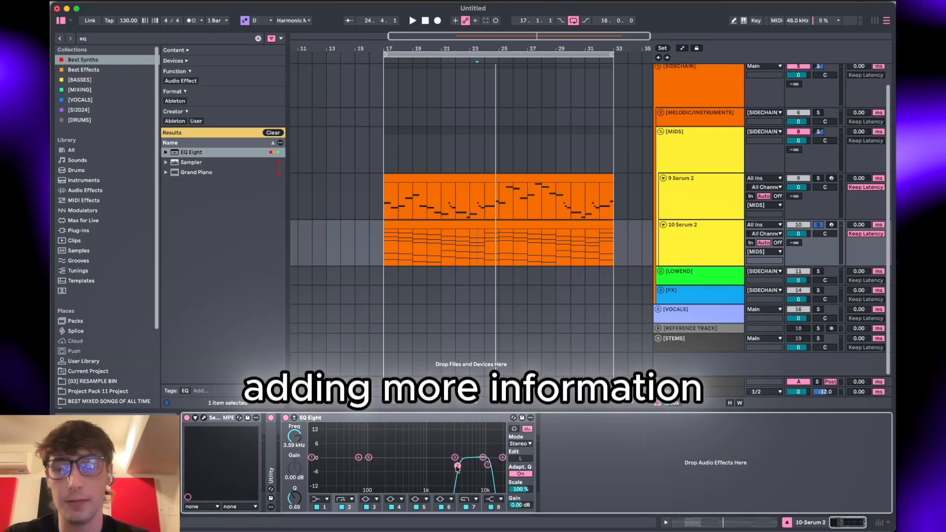
pyautogui.press('space')
pyautogui.moveTo(458, 468); pyautogui.dragTo(480, 470)
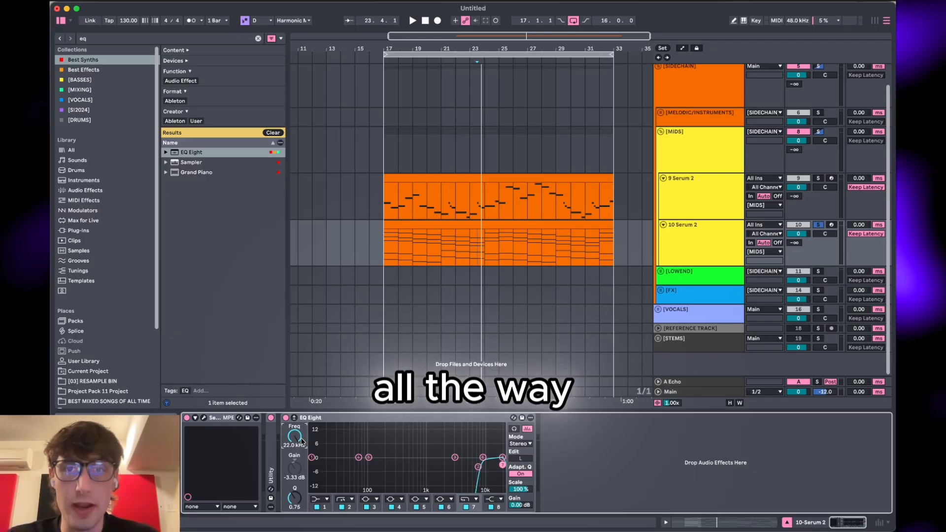
pyautogui.press('space')
pyautogui.moveTo(302, 441); pyautogui.dragTo(294, 452)
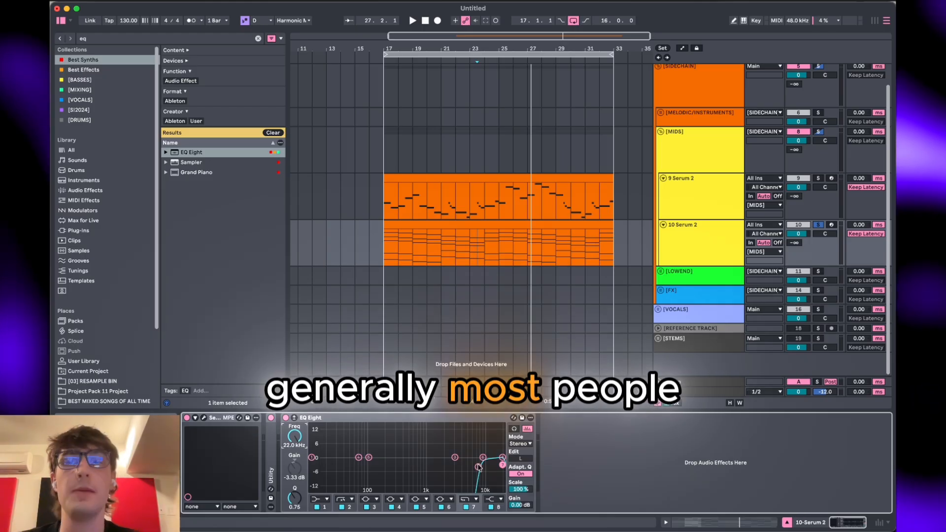
pyautogui.press('space')
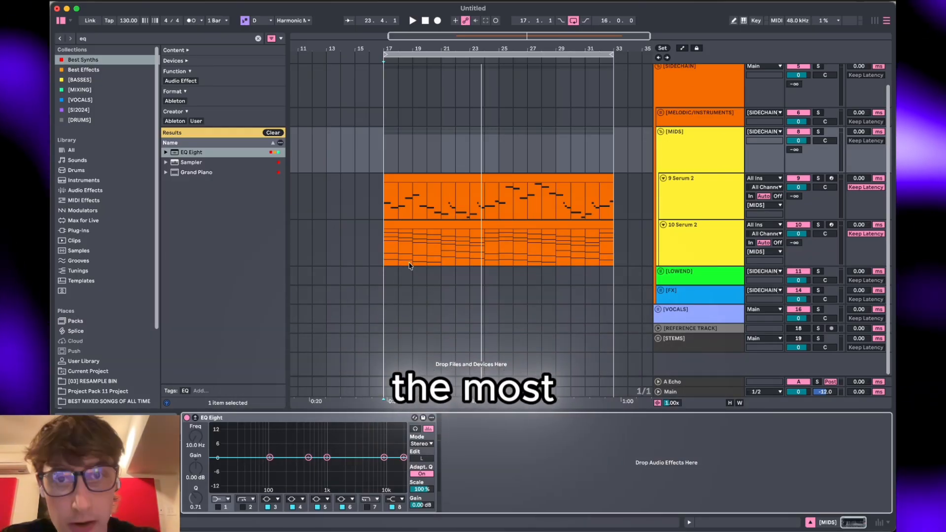
# Step: Play the two Serum 2 clips together from bar 17 to hear how they interact
pyautogui.click(380, 200)
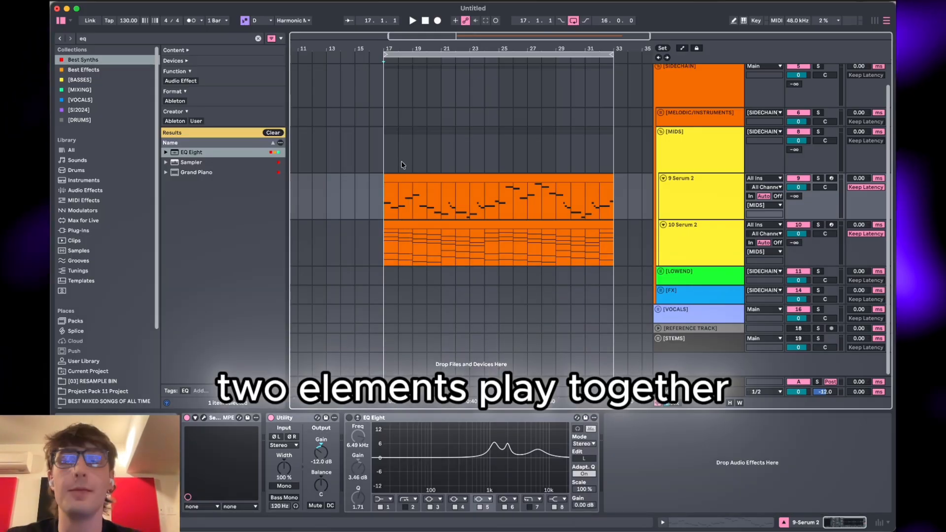
pyautogui.click(383, 154)
pyautogui.press('space')
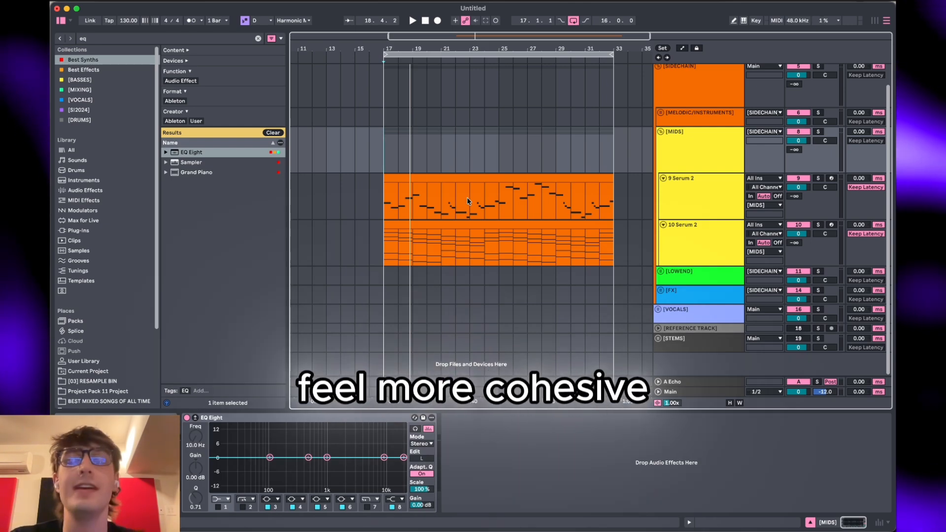
pyautogui.press('space')
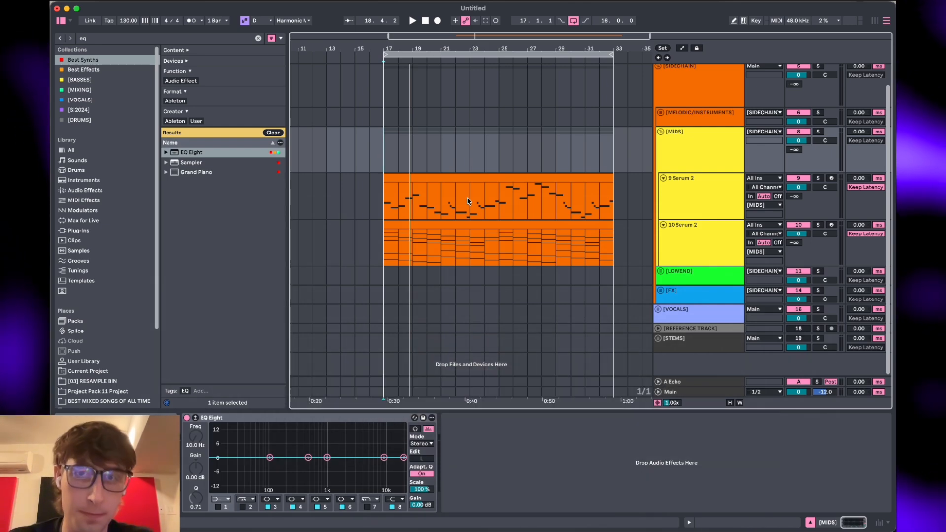
# Step: Add an EQ Eight to the soloed 9 Serum 2 track and expand its display
pyautogui.click(687, 138)
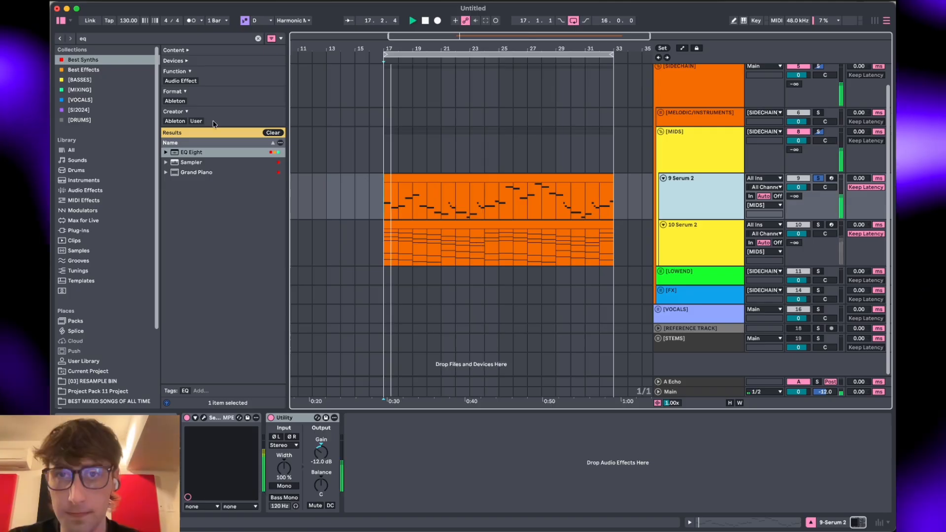
pyautogui.doubleClick(191, 152)
pyautogui.click(358, 417)
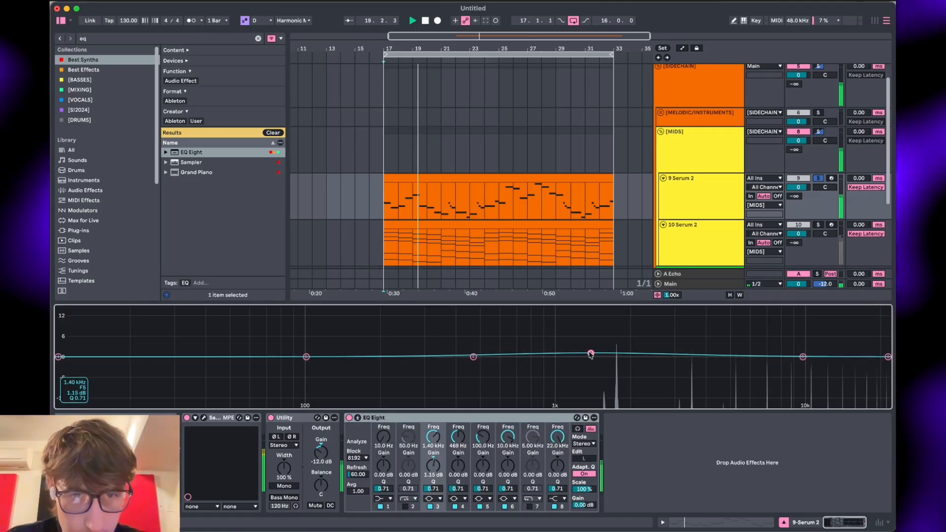
# Step: Boost the lead at about 1.18 kHz by 6.26 dB, 2.00 kHz by 4.95 dB and 6.49 kHz by 3.46 dB, and collapse the EQ display
pyautogui.moveTo(591, 356); pyautogui.dragTo(573, 337)
pyautogui.moveTo(474, 357); pyautogui.dragTo(630, 340)
pyautogui.moveTo(305, 357); pyautogui.dragTo(744, 340)
pyautogui.moveTo(458, 488); pyautogui.dragTo(483, 472)
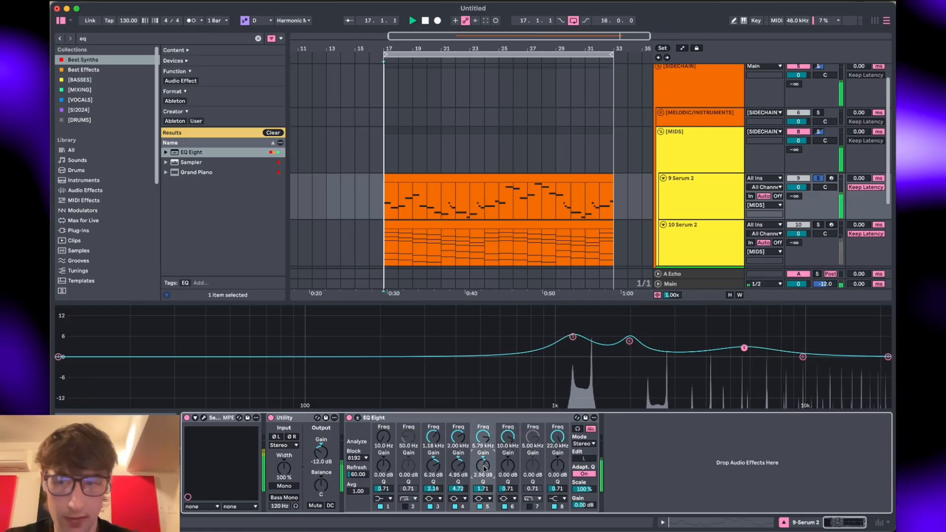
pyautogui.moveTo(744, 348); pyautogui.dragTo(757, 346)
pyautogui.click(358, 417)
pyautogui.press('space')
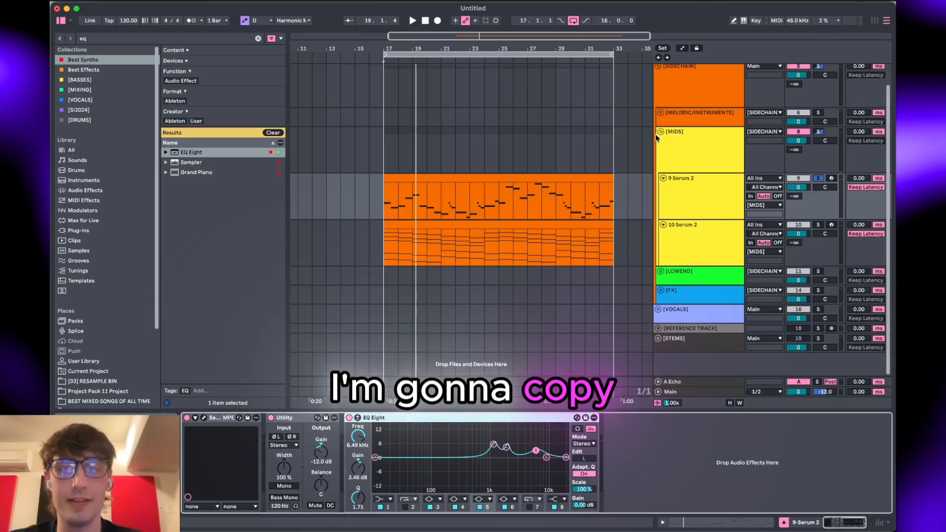
# Step: Paste the copied EQ Eight from the 9 Serum 2 track onto the 10 Serum 2 track
pyautogui.click(693, 239)
pyautogui.click(426, 479)
pyautogui.press('super+v')
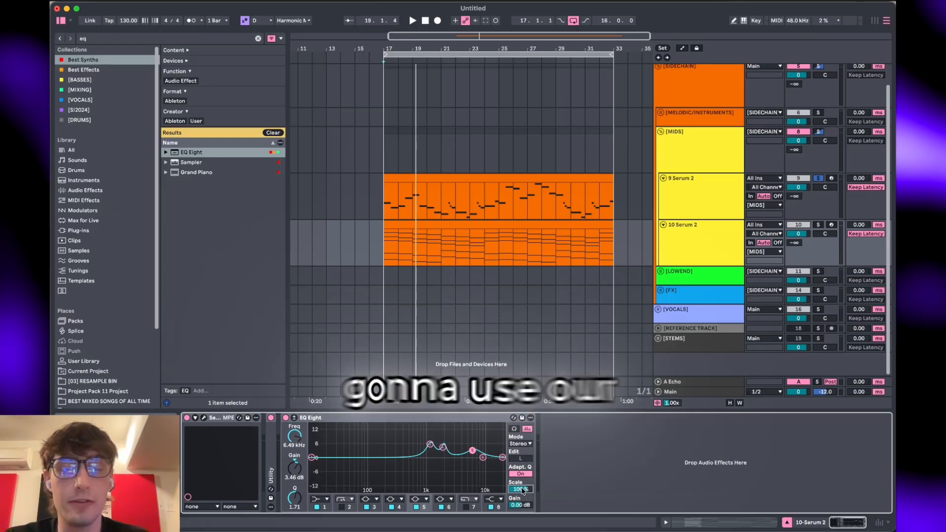
# Step: Invert the pasted EQ curve on 10 Serum 2 by setting its scale to -159 %, checking it during soloed playback
pyautogui.moveTo(521, 489); pyautogui.dragTo(519, 531)
pyautogui.press('space')
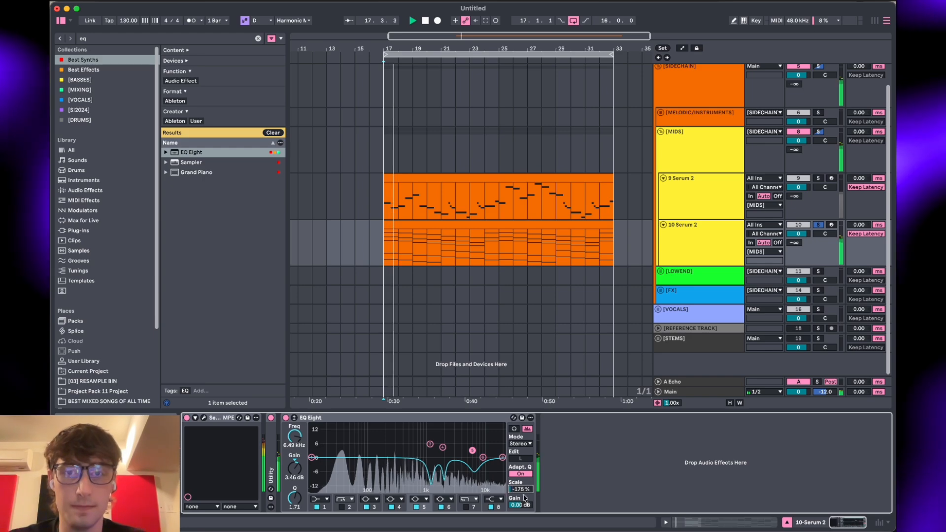
pyautogui.moveTo(523, 489); pyautogui.dragTo(522, 489)
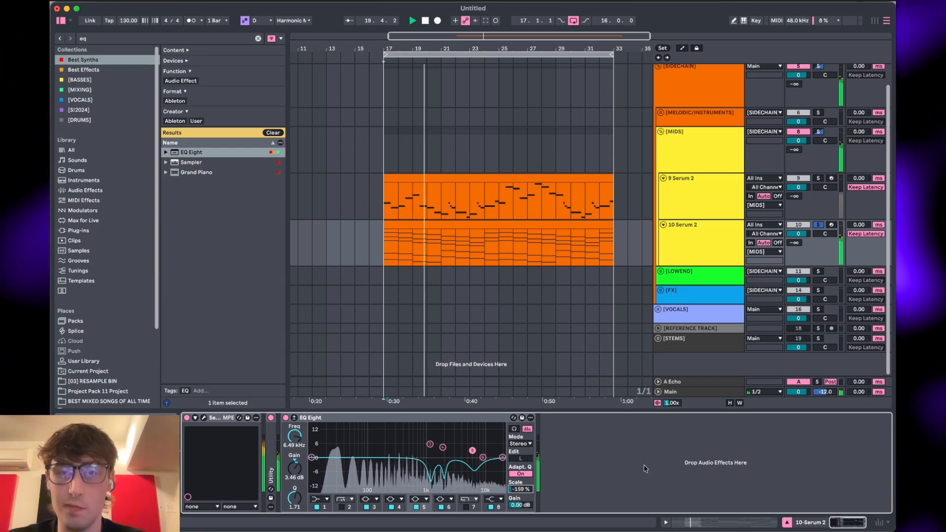
pyautogui.press('space')
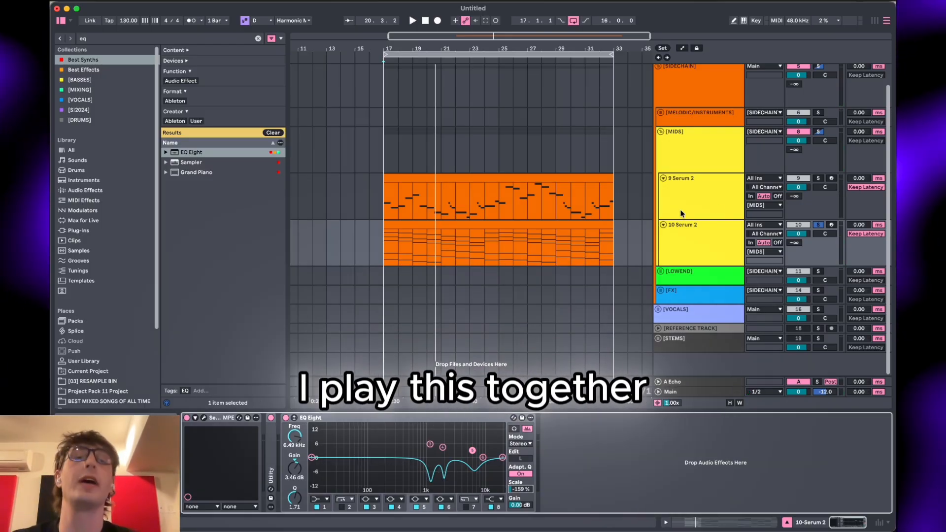
# Step: With both tracks playing, set the EQ Eight scale on 9 Serum 2 to 59 % and soften the negative scale on 10 Serum 2
pyautogui.press('space')
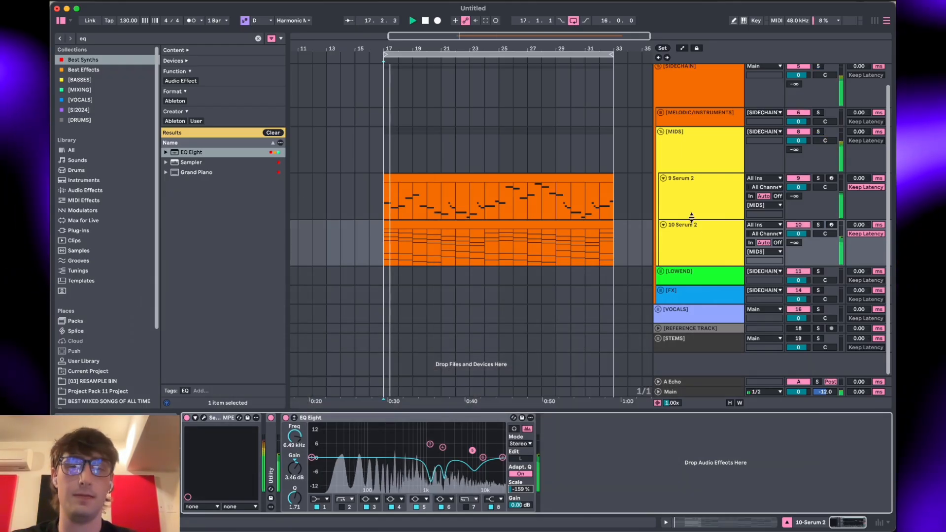
pyautogui.click(700, 197)
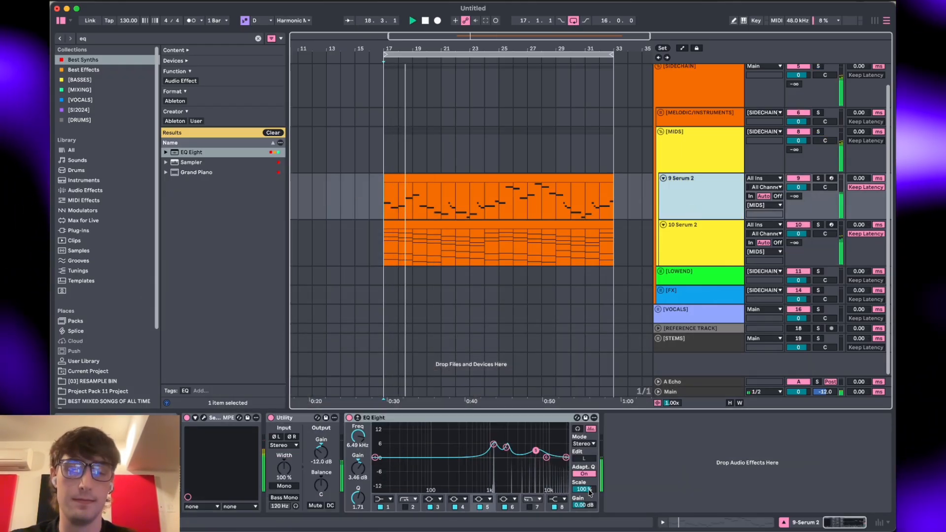
pyautogui.moveTo(590, 493); pyautogui.dragTo(590, 497)
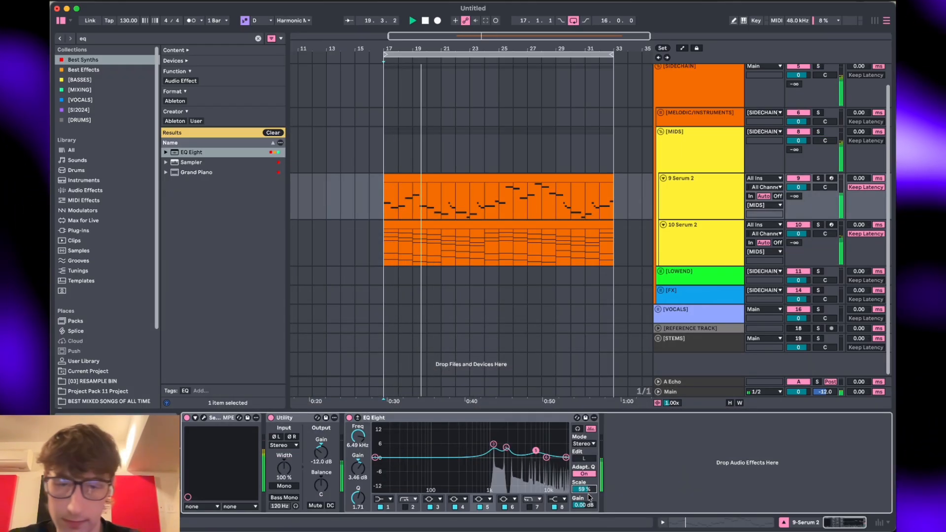
pyautogui.click(691, 253)
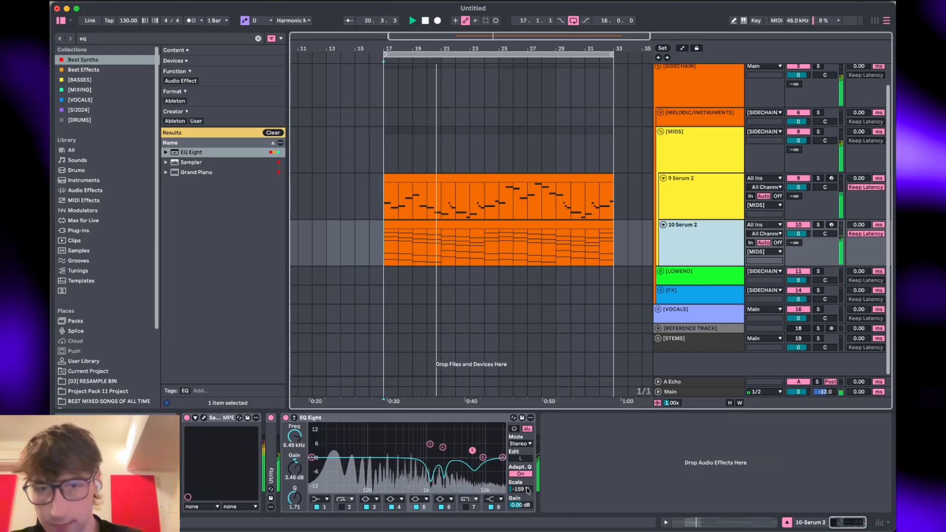
pyautogui.moveTo(527, 490); pyautogui.dragTo(527, 479)
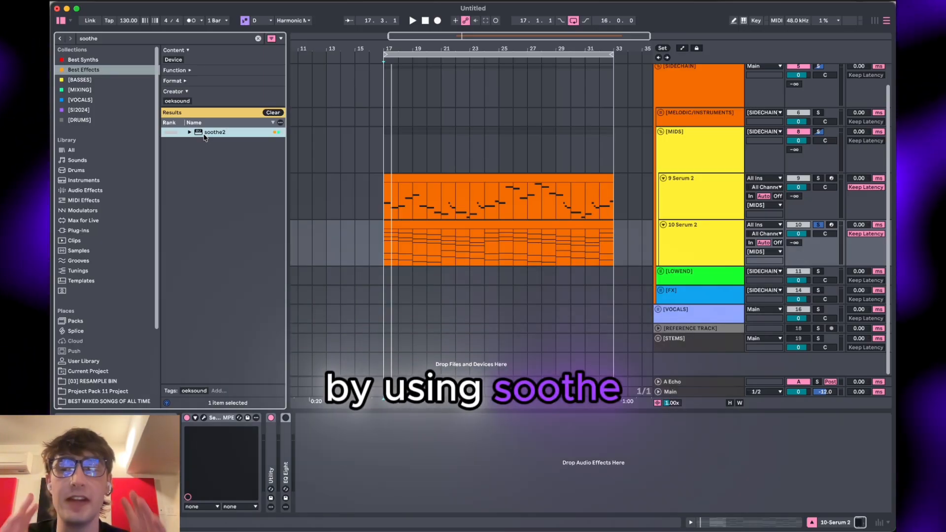
# Step: Add soothe2 to the 10 Serum 2 track, turn on its external sidechain and set the sidechain input to 9-Serum 2
pyautogui.doubleClick(212, 132)
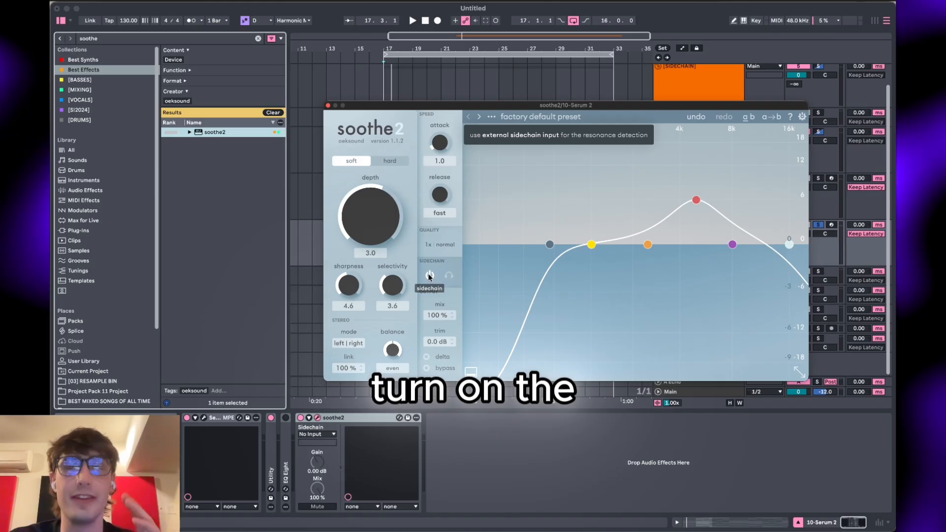
pyautogui.click(429, 275)
pyautogui.click(317, 434)
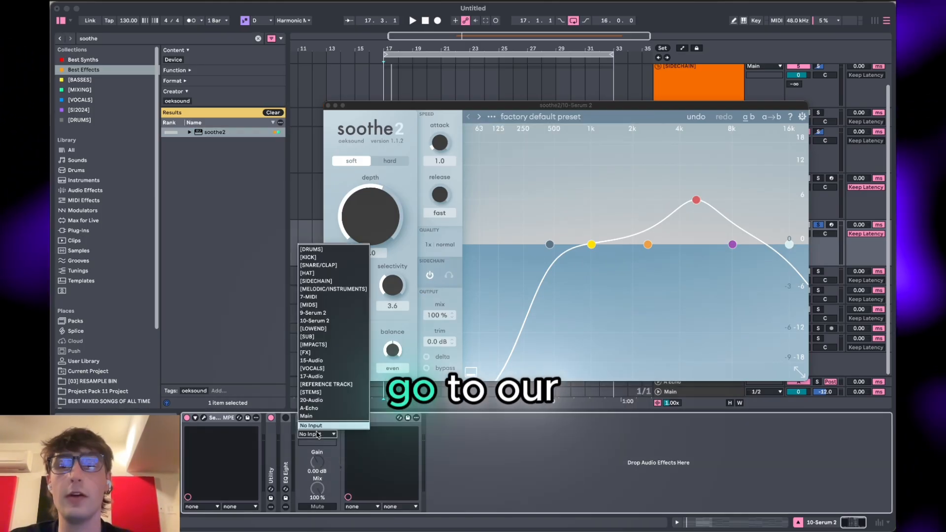
pyautogui.click(320, 313)
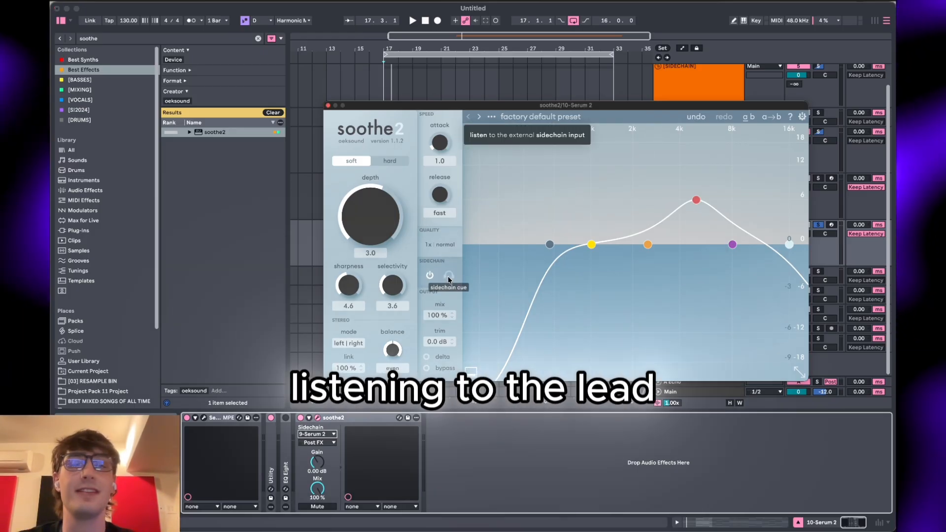
# Step: Move the soothe2 window clear of the track list and audition the sidechain cue while 10 Serum 2 plays soloed
pyautogui.moveTo(576, 105); pyautogui.dragTo(521, 293)
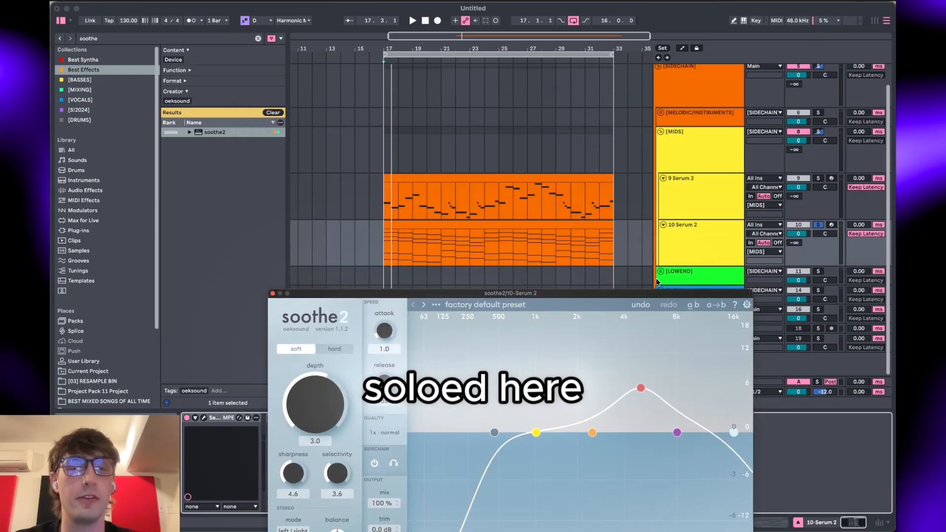
pyautogui.moveTo(642, 294); pyautogui.dragTo(642, 223)
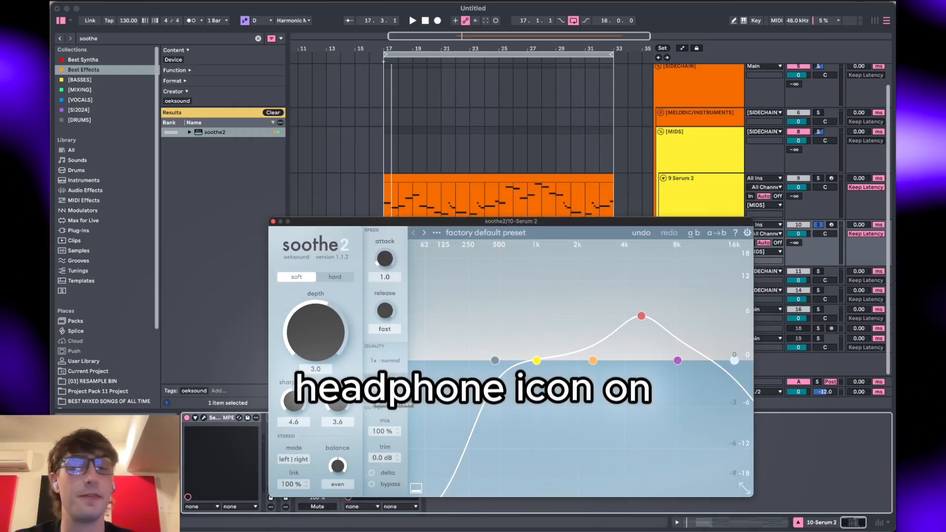
pyautogui.press('space')
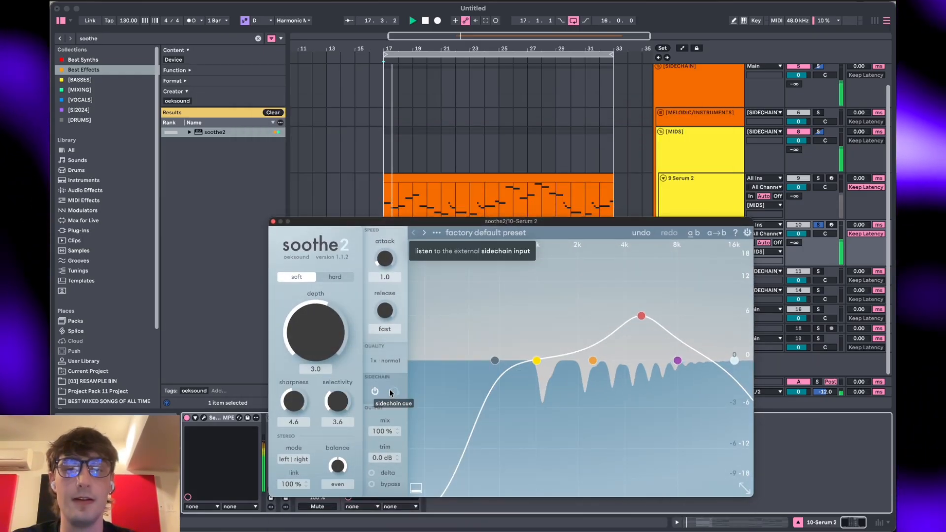
pyautogui.click(389, 389)
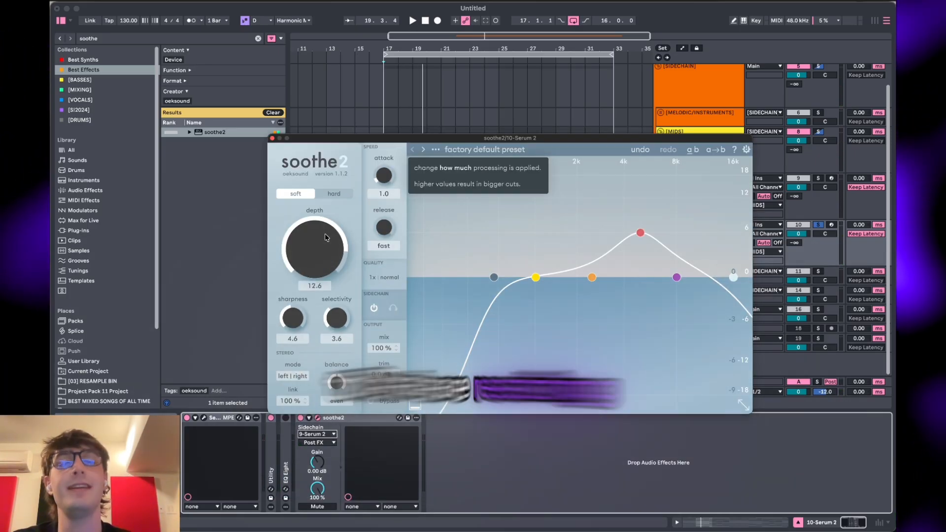
# Step: Set soothe2's depth to 5.0 on 10 Serum 2 while the track plays
pyautogui.press('space')
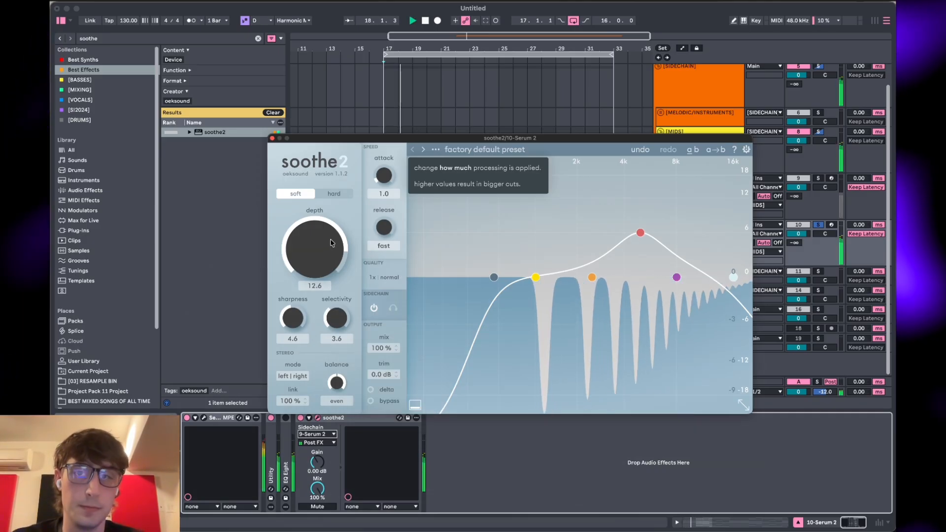
pyautogui.moveTo(333, 251); pyautogui.dragTo(324, 271)
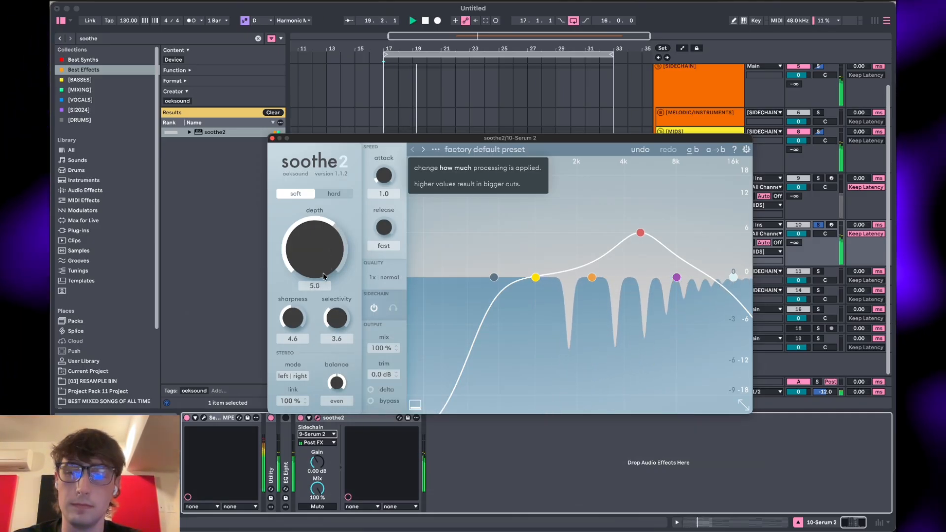
pyautogui.press('space')
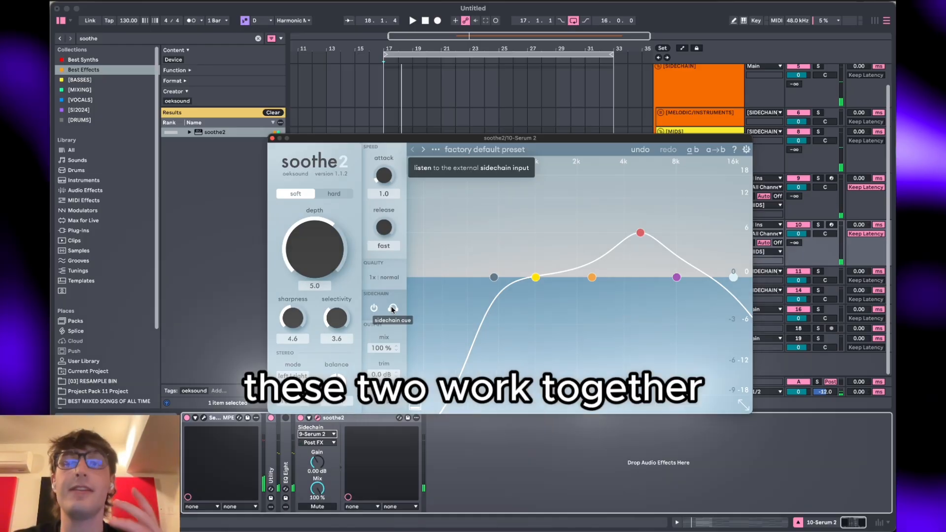
# Step: Toggle soothe2's sidechain cue on and off again, and play both Serum 2 layers together to hear the ducking
pyautogui.click(392, 309)
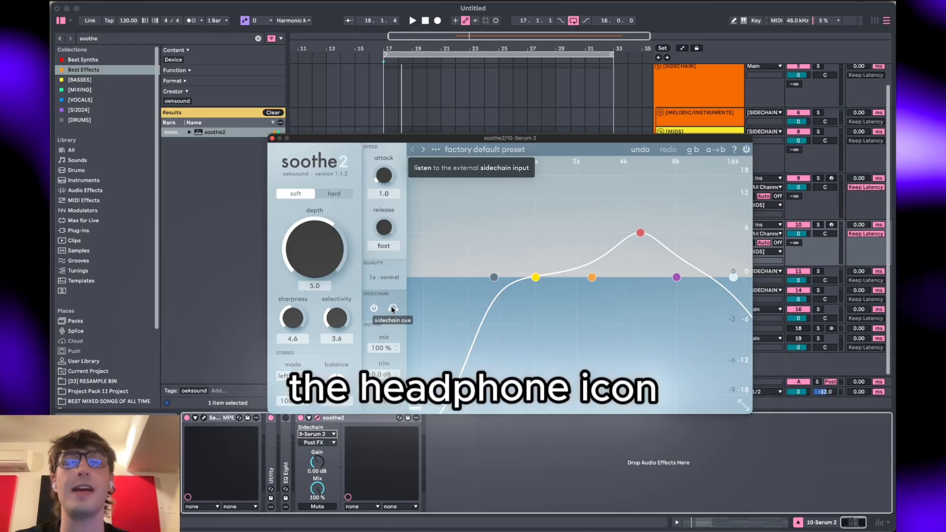
pyautogui.click(392, 308)
pyautogui.press('space')
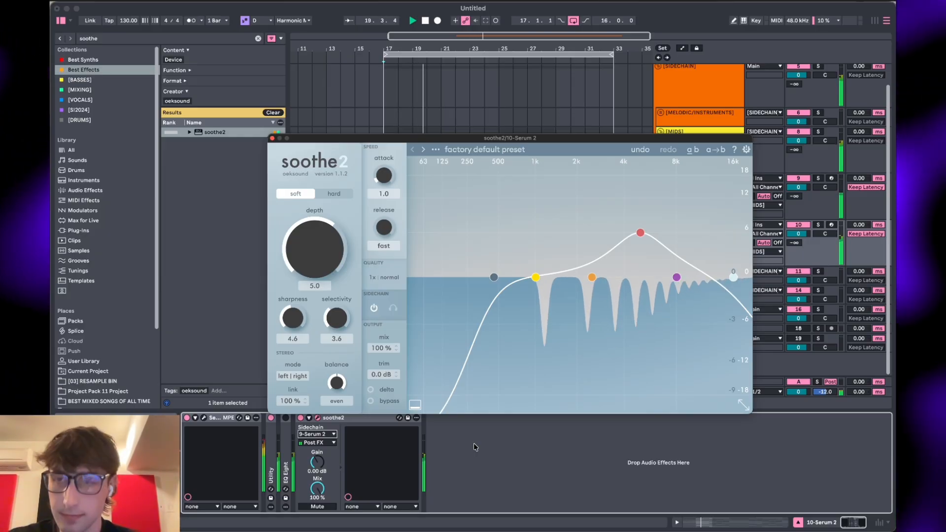
pyautogui.press('space')
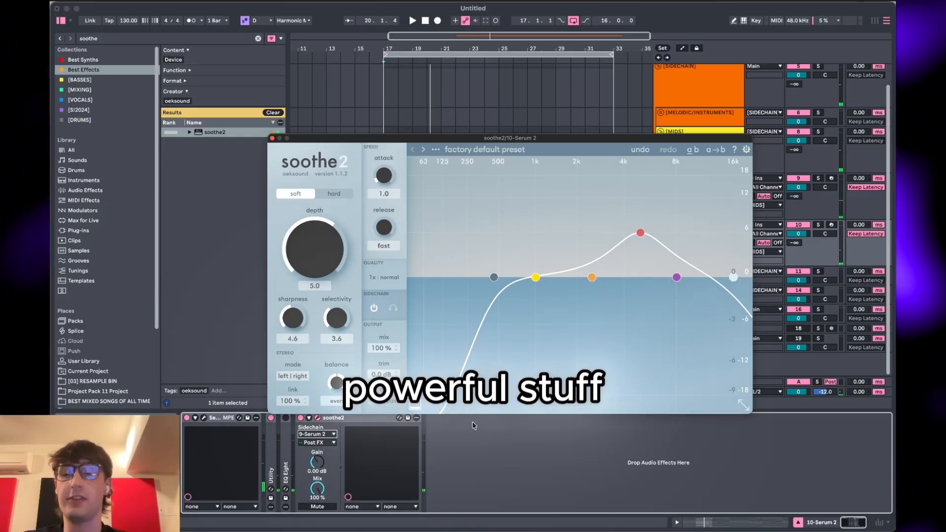